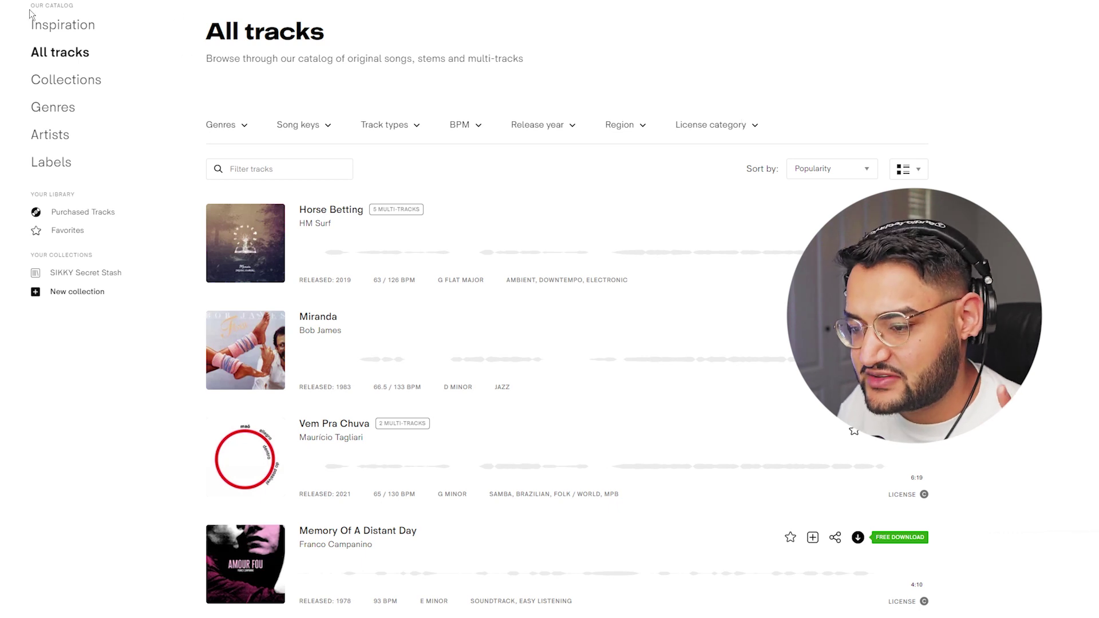
Filter the catalog of all tracks to the R&B / Soul genre
{"action": "left_click", "coordinate": [234, 127]}
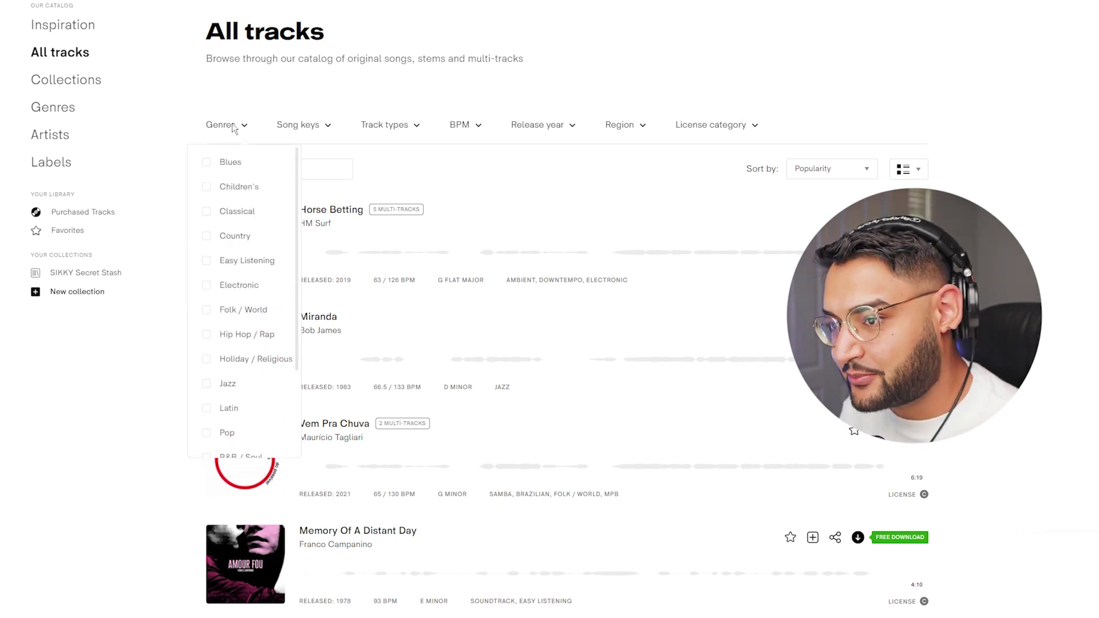
{"action": "scroll", "coordinate": [243, 260], "scroll_direction": "down", "scroll_amount": 2}
{"action": "left_click", "coordinate": [207, 342]}
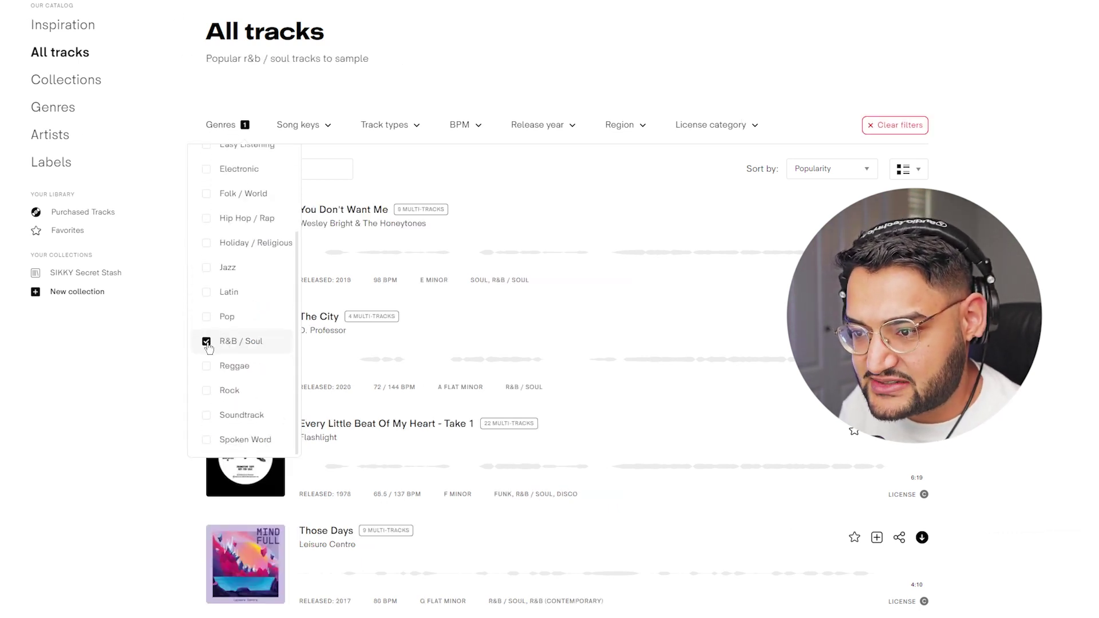
{"action": "left_click", "coordinate": [428, 60]}
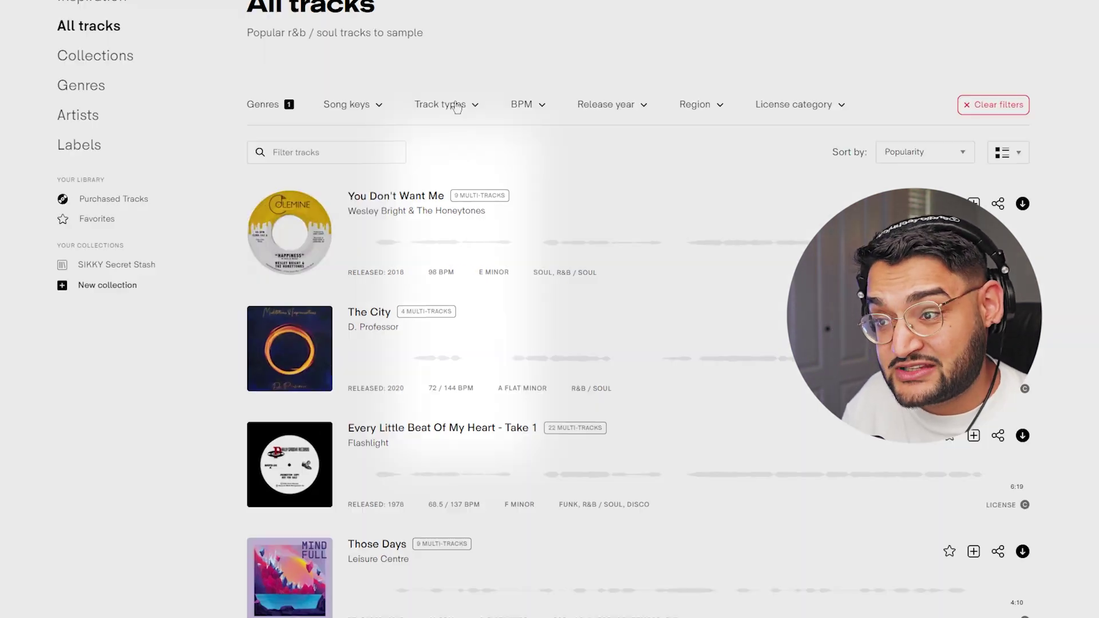
Narrow the release year filter to start at 1961 and reduce its upper year limit
{"action": "left_click", "coordinate": [406, 127]}
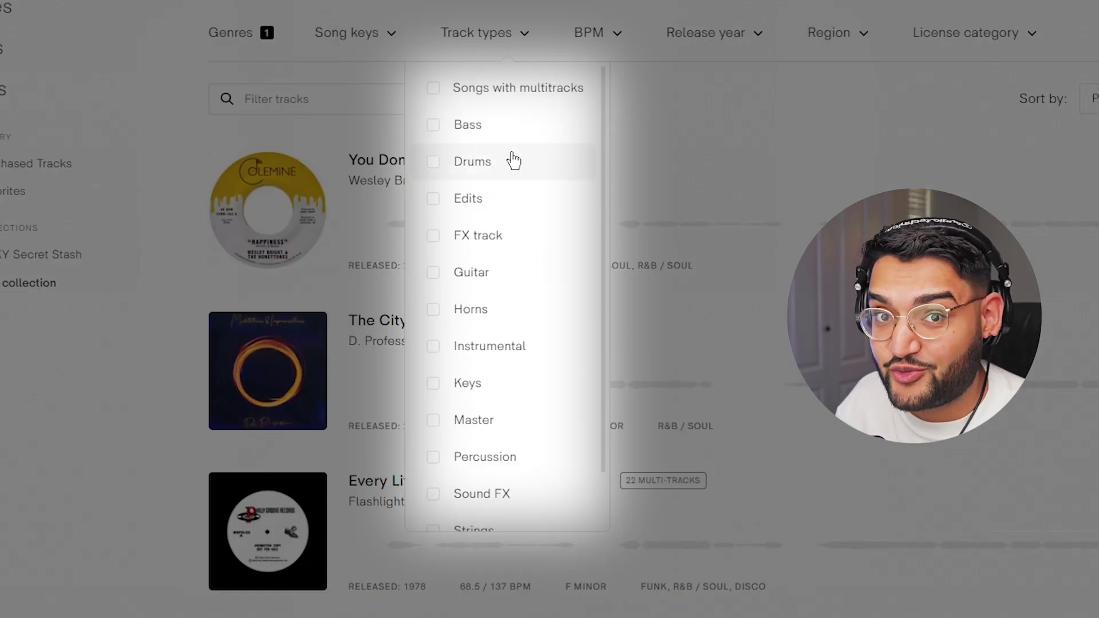
{"action": "left_click", "coordinate": [741, 42]}
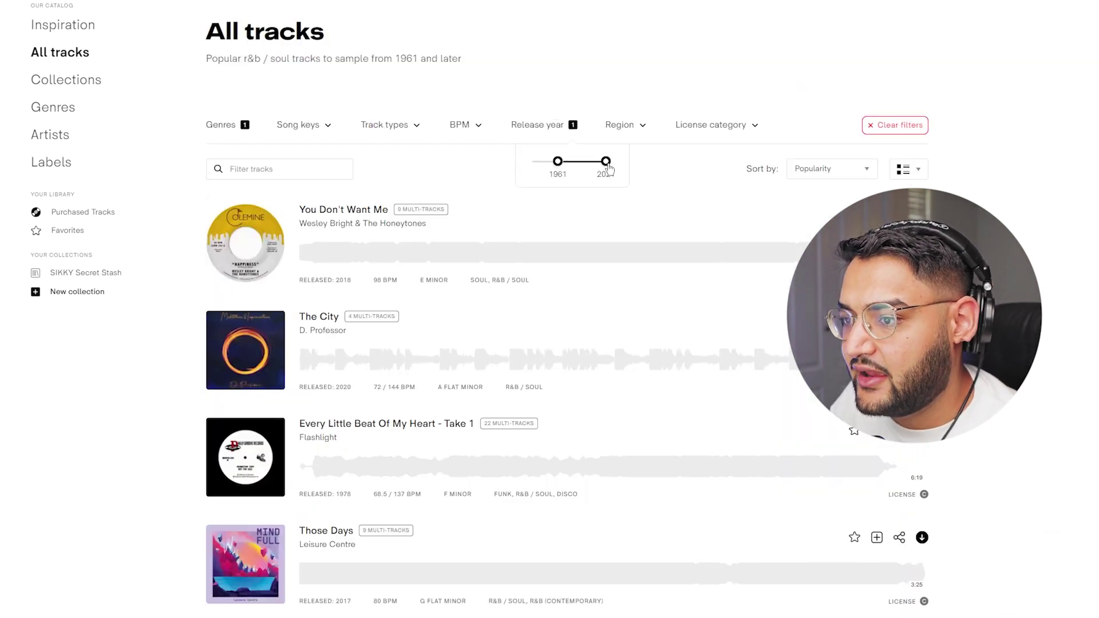
{"action": "left_click_drag", "start_coordinate": [605, 162], "coordinate": [593, 167]}
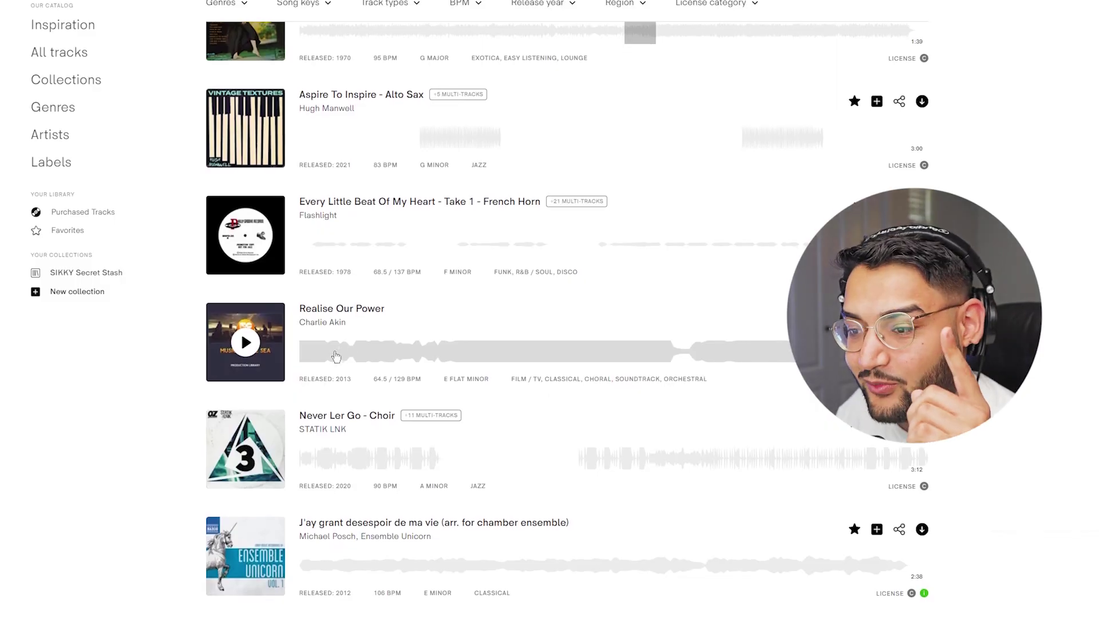
{"action": "scroll", "coordinate": [336, 356], "scroll_direction": "up", "scroll_amount": 5}
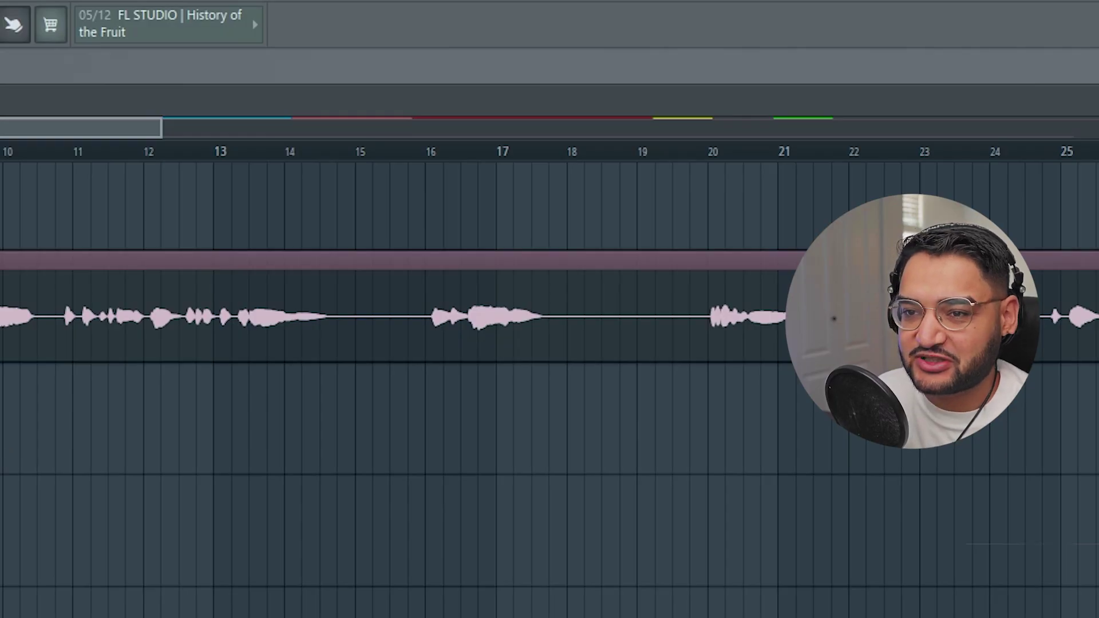
Remove the silent lead-in of the French Horn clip on Track 2, moving the remaining audio to bar 1, and play it
{"action": "scroll", "coordinate": [550, 344], "scroll_direction": "up", "scroll_amount": 3}
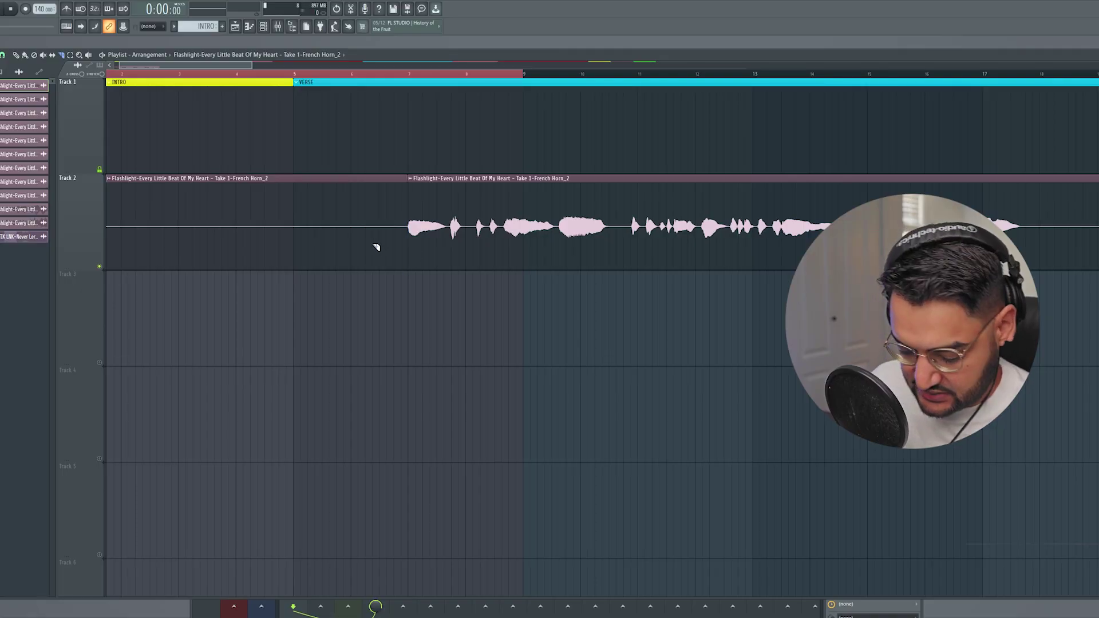
{"action": "left_click_drag", "start_coordinate": [423, 241], "coordinate": [122, 240]}
{"action": "left_click_drag", "start_coordinate": [157, 72], "coordinate": [3, 74]}
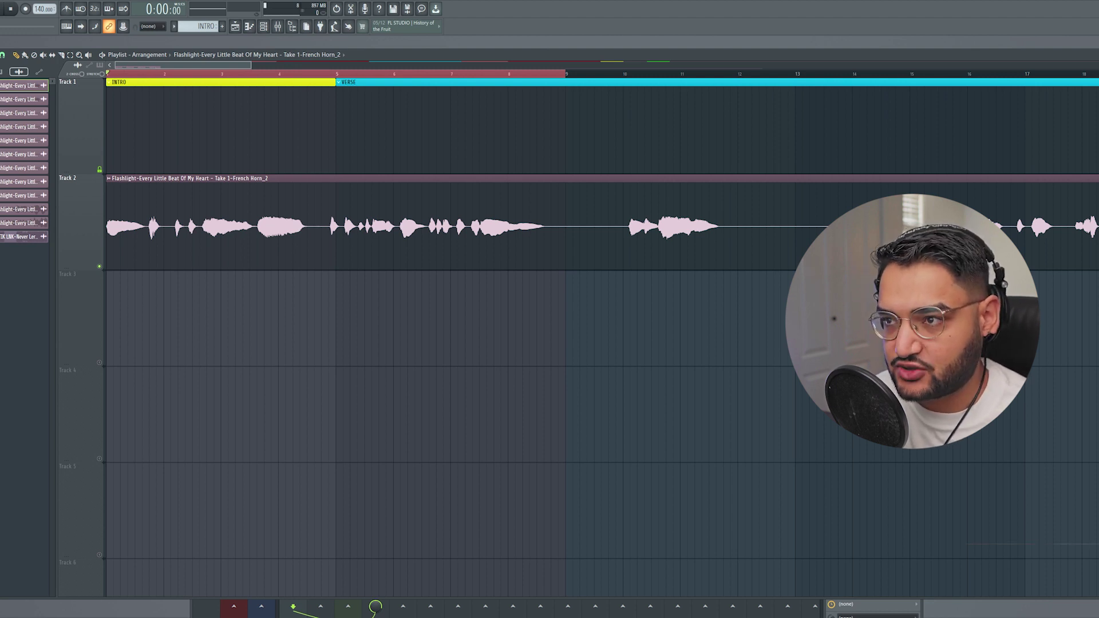
{"action": "key", "text": "space"}
{"action": "scroll", "coordinate": [131, 275], "scroll_direction": "up", "scroll_amount": 2}
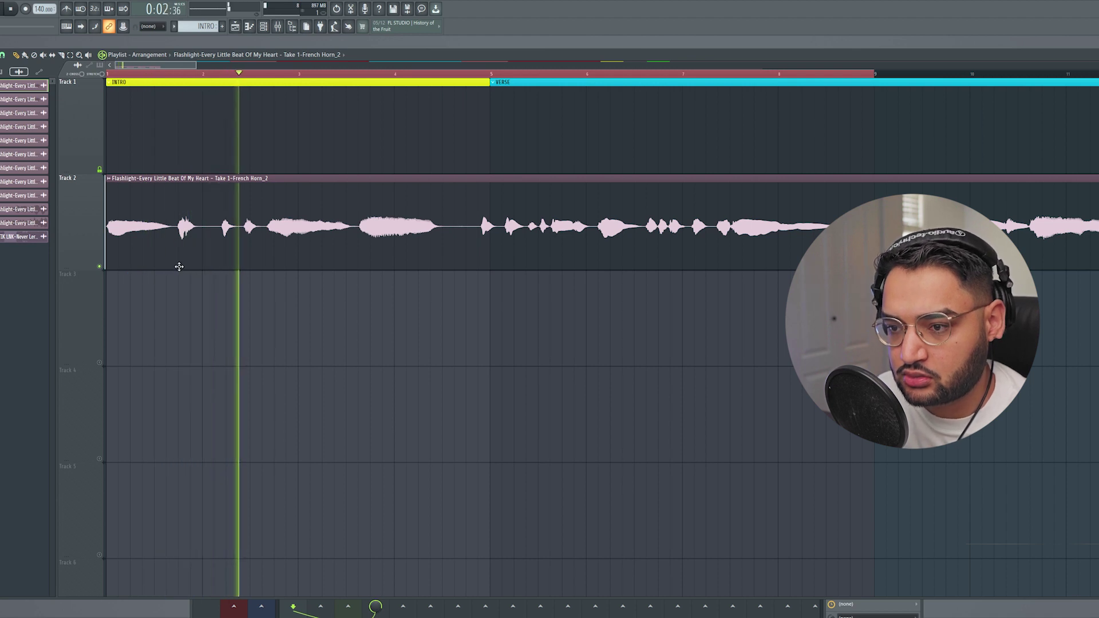
Cut out the section after the first horn note on Track 2 and move the rest of the clip closer to it
{"action": "left_click", "coordinate": [180, 255]}
{"action": "left_click", "coordinate": [220, 256]}
{"action": "right_click", "coordinate": [208, 255]}
{"action": "left_click_drag", "start_coordinate": [246, 238], "coordinate": [227, 236]}
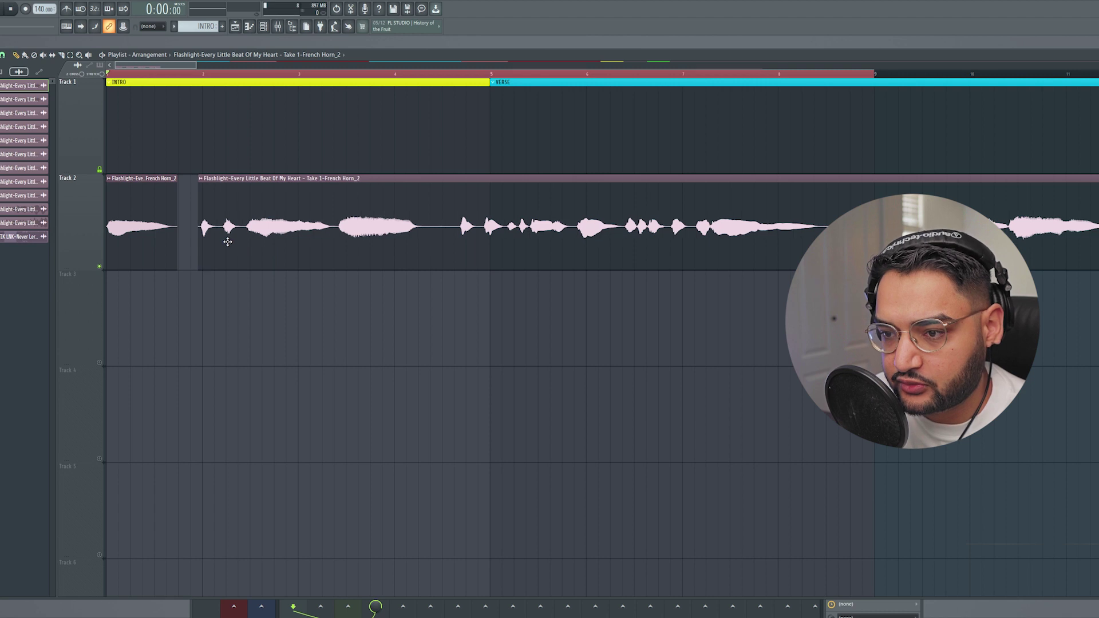
{"action": "scroll", "coordinate": [195, 257], "scroll_direction": "up", "scroll_amount": 3}
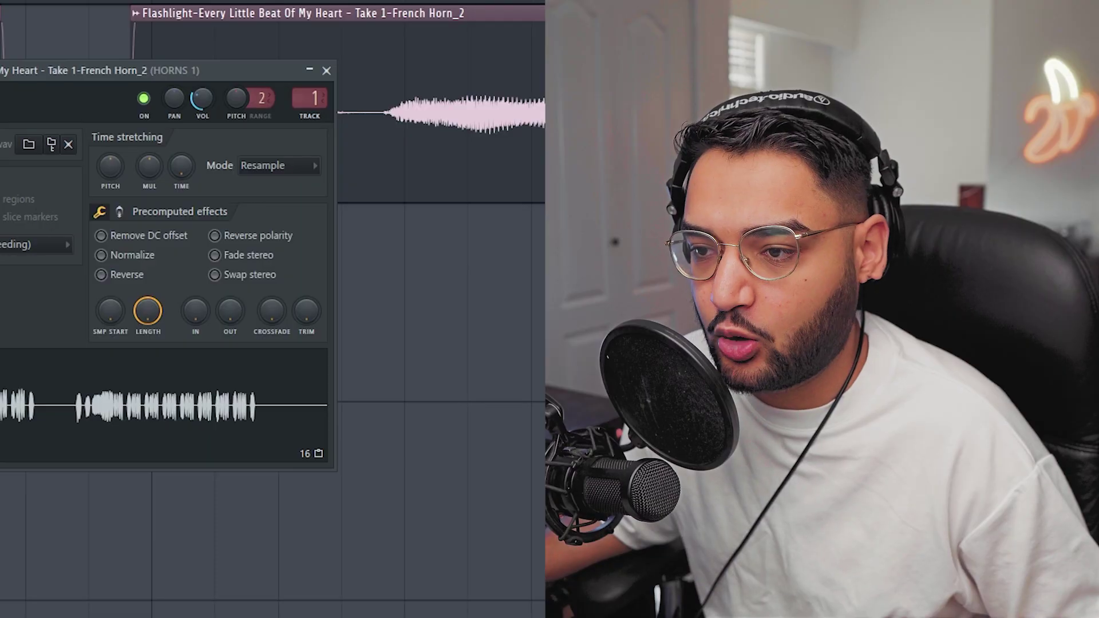
{"action": "left_click_drag", "start_coordinate": [2, 70], "coordinate": [150, 126]}
{"action": "left_click", "coordinate": [171, 299]}
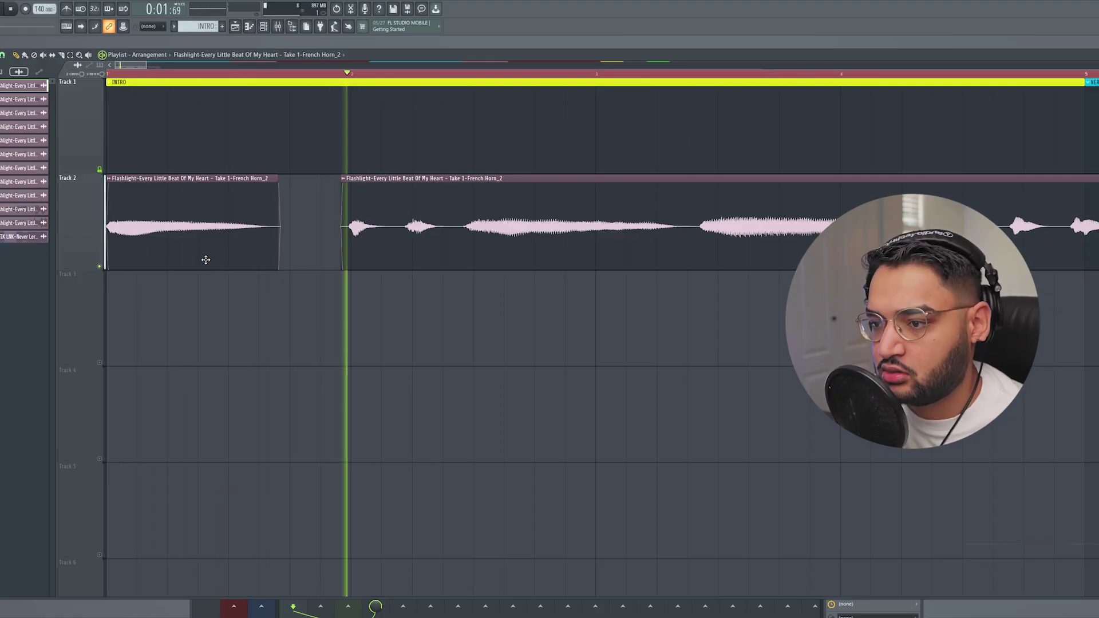
Shift the horn audio after the first note later, and move the part following its two short notes down to Track 3
{"action": "left_click_drag", "start_coordinate": [389, 238], "coordinate": [516, 242]}
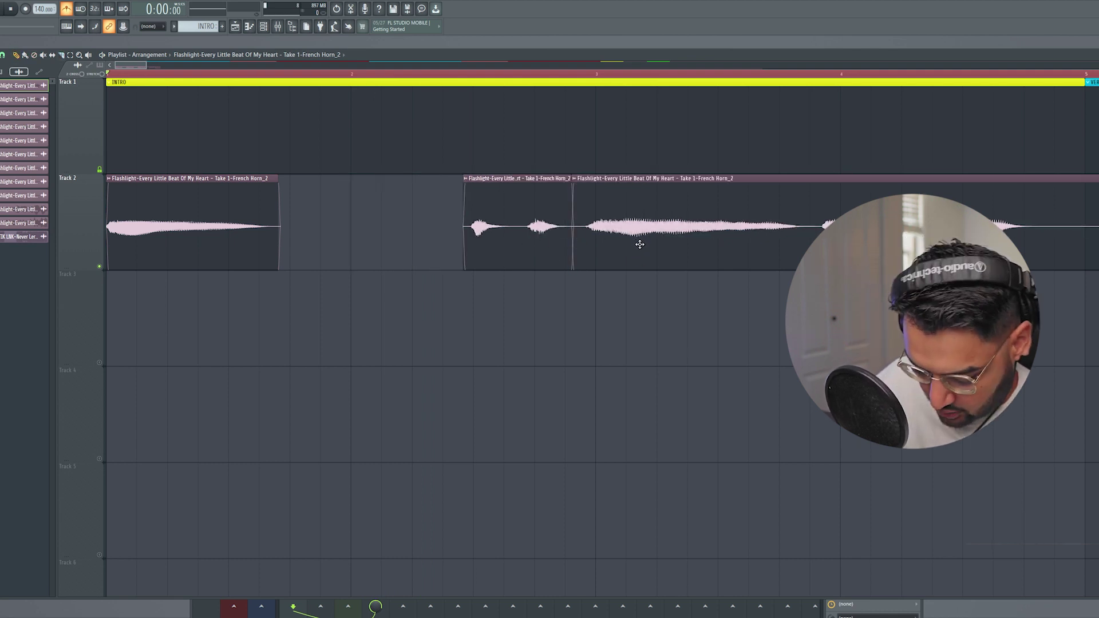
{"action": "left_click_drag", "start_coordinate": [646, 332], "coordinate": [647, 335]}
Copy the first long horn note to bar 3 on Track 2 and play back the pattern
{"action": "left_click_drag", "start_coordinate": [184, 248], "coordinate": [645, 211]}
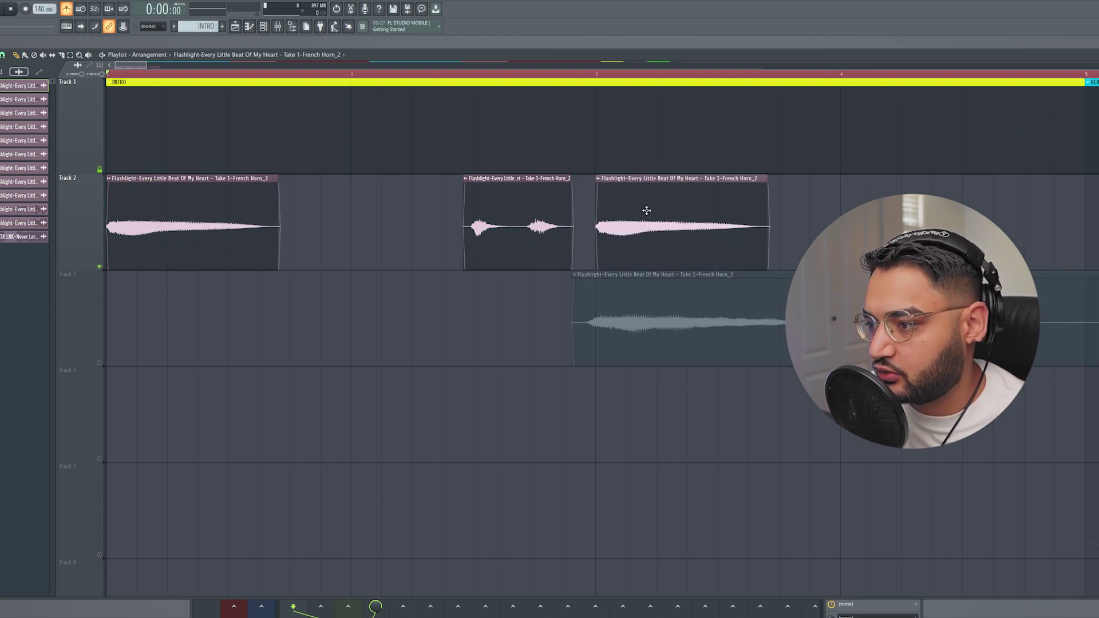
{"action": "scroll", "coordinate": [595, 248], "scroll_direction": "down", "scroll_amount": 3}
{"action": "key", "text": "space"}
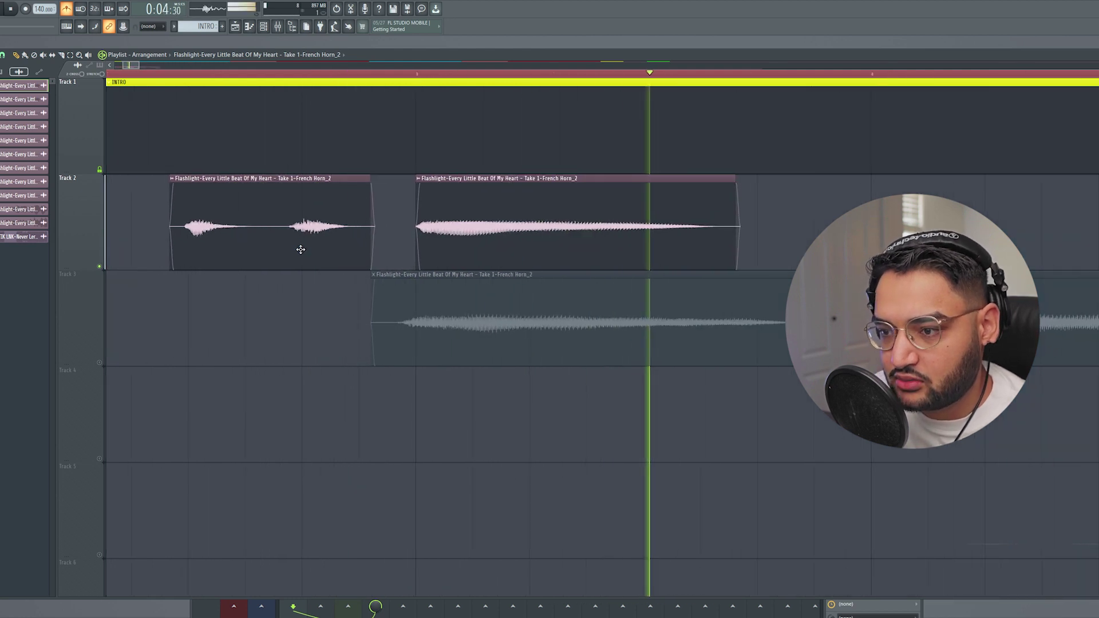
{"action": "scroll", "coordinate": [336, 250], "scroll_direction": "down", "scroll_amount": 5}
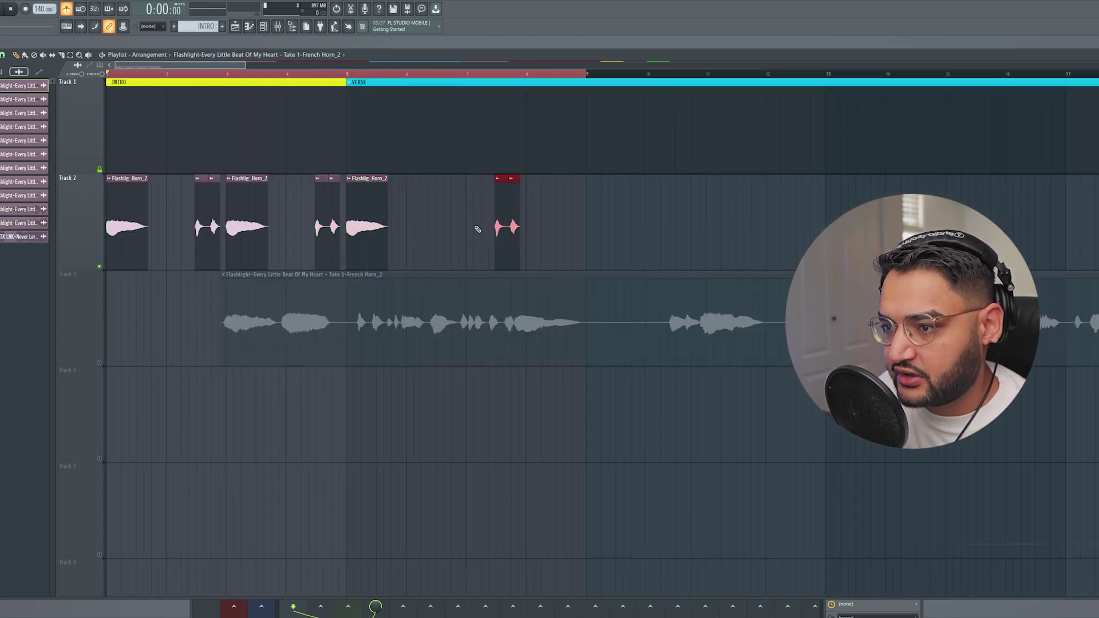
Toggle Track 3's playback state, move its horn clip earlier to about the middle of bar 1, and listen to it
{"action": "right_click", "coordinate": [100, 364]}
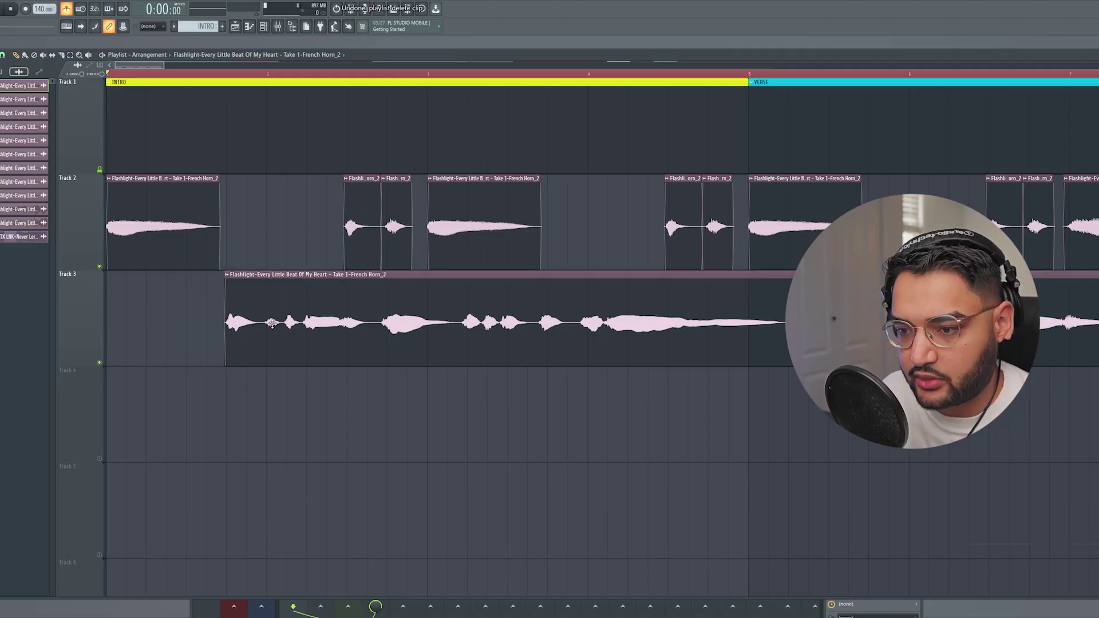
{"action": "left_click_drag", "start_coordinate": [271, 328], "coordinate": [231, 328]}
{"action": "key", "text": "space"}
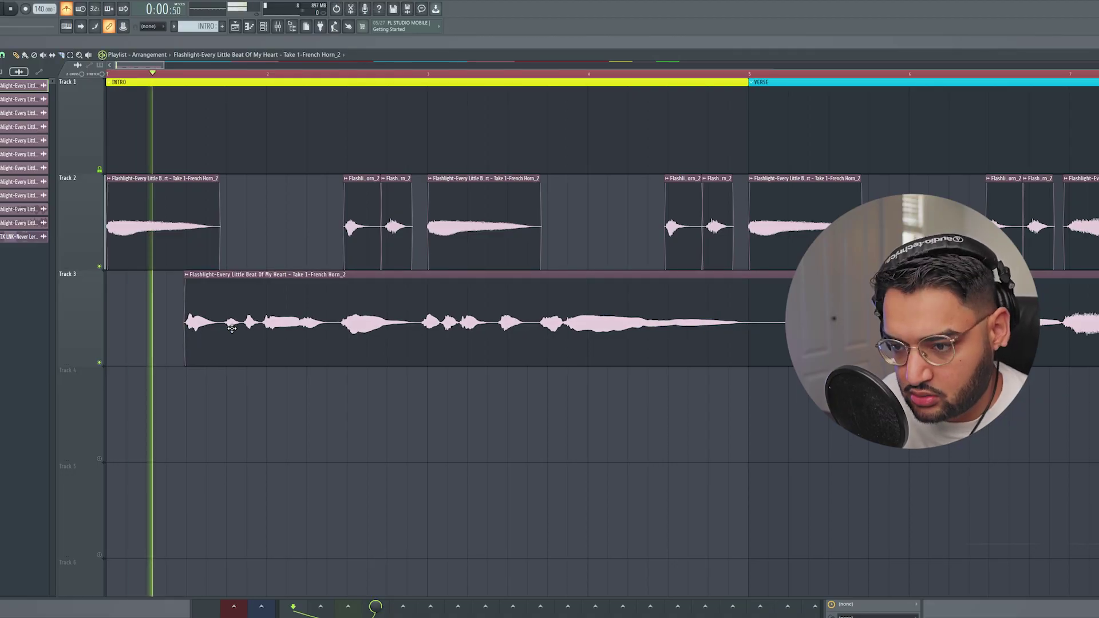
{"action": "key", "text": "space"}
Split the Track 3 horn clip after its first phrase, move the remainder to Track 4, and copy the phrase about two bars later
{"action": "left_click", "coordinate": [332, 320]}
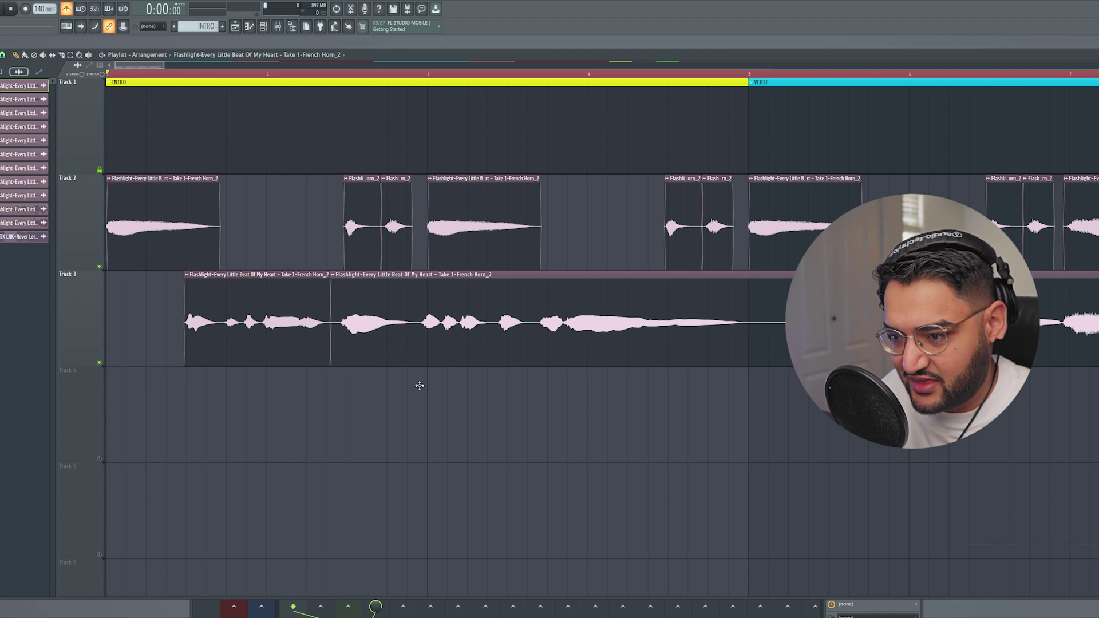
{"action": "left_click_drag", "start_coordinate": [422, 355], "coordinate": [426, 456]}
{"action": "left_click_drag", "start_coordinate": [255, 304], "coordinate": [595, 326]}
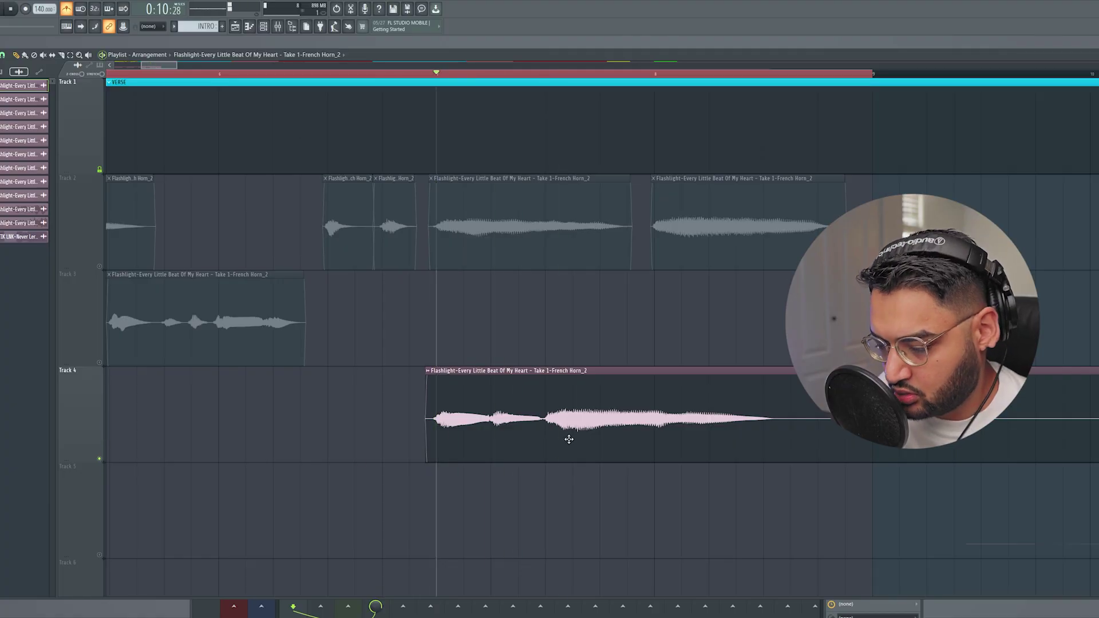
Move the Track 4 horn phrase up to Track 2, aligned so its long note starts at bar 7, and play from the phrase
{"action": "left_click_drag", "start_coordinate": [530, 445], "coordinate": [403, 462]}
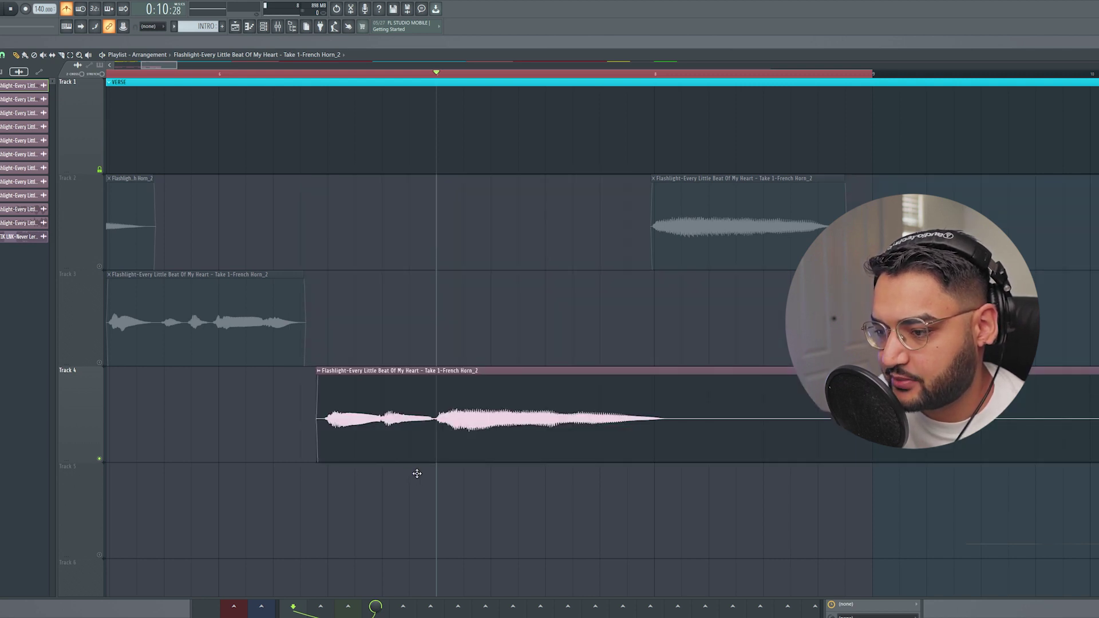
{"action": "left_click_drag", "start_coordinate": [678, 442], "coordinate": [678, 250]}
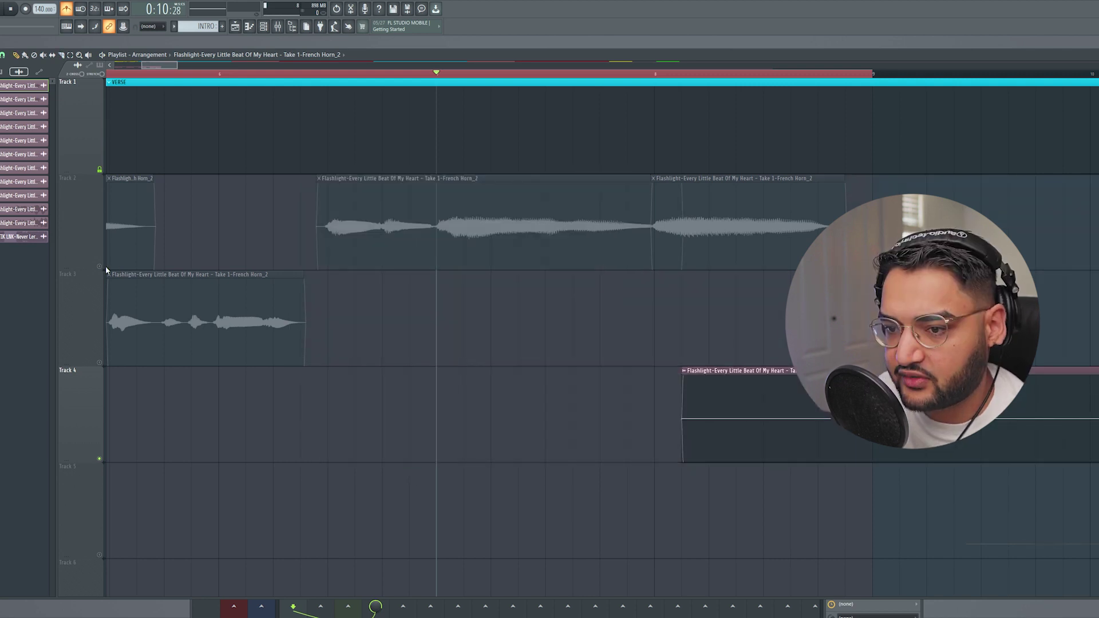
{"action": "left_click", "coordinate": [318, 74]}
{"action": "key", "text": "space"}
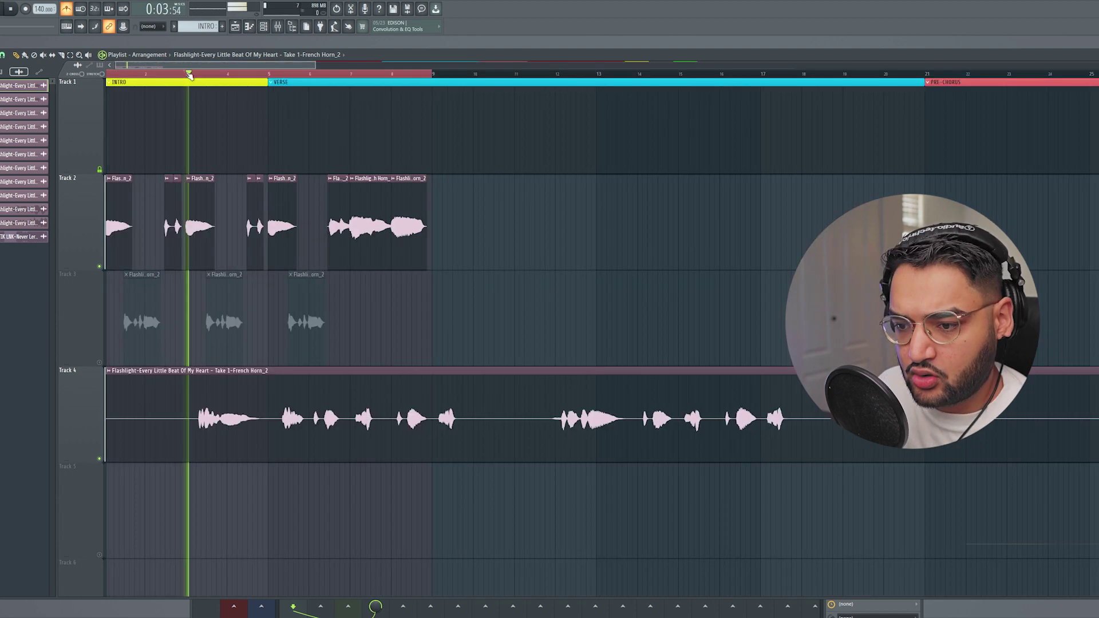
Play back the layered horn arrangement and look over the clips on Tracks 2 to 8
{"action": "scroll", "coordinate": [373, 306], "scroll_direction": "up", "scroll_amount": 2}
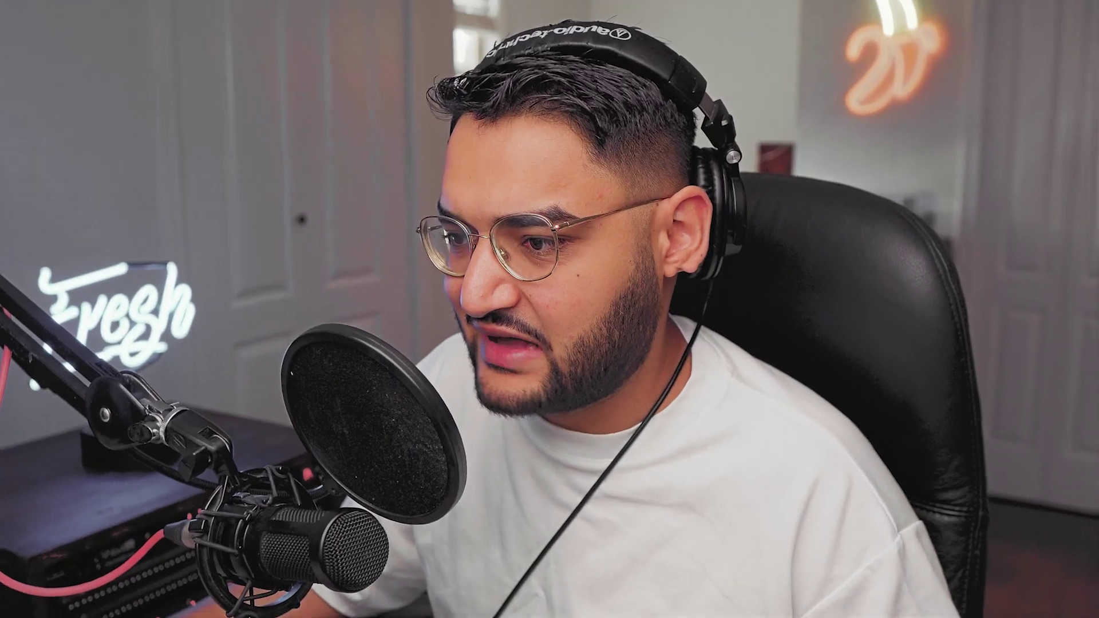
{"action": "key", "text": "space"}
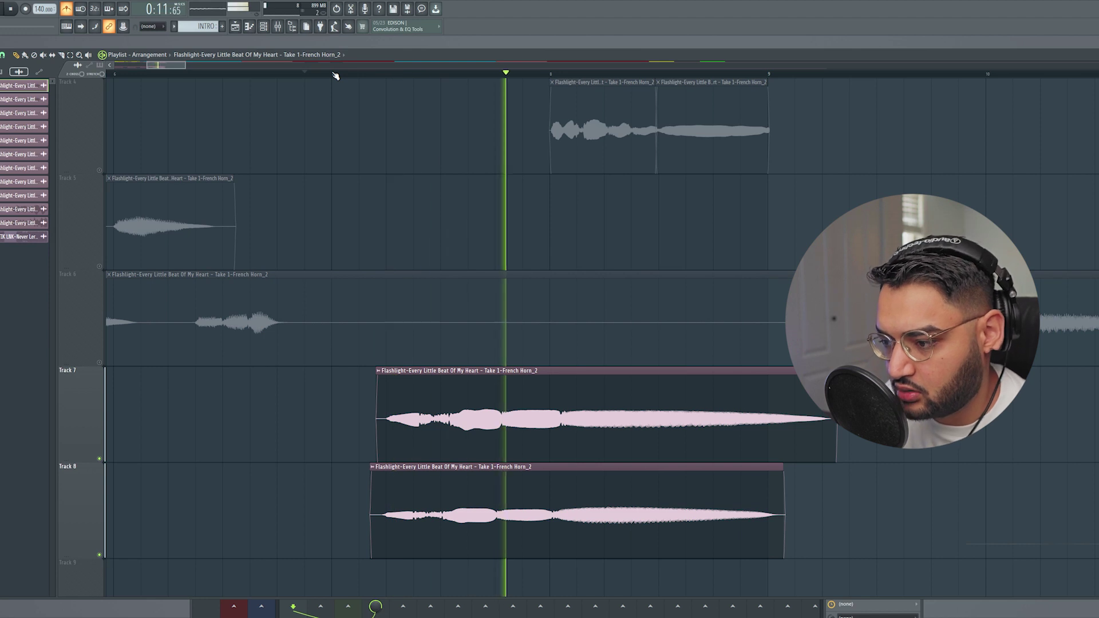
{"action": "scroll", "coordinate": [456, 498], "scroll_direction": "up", "scroll_amount": 3}
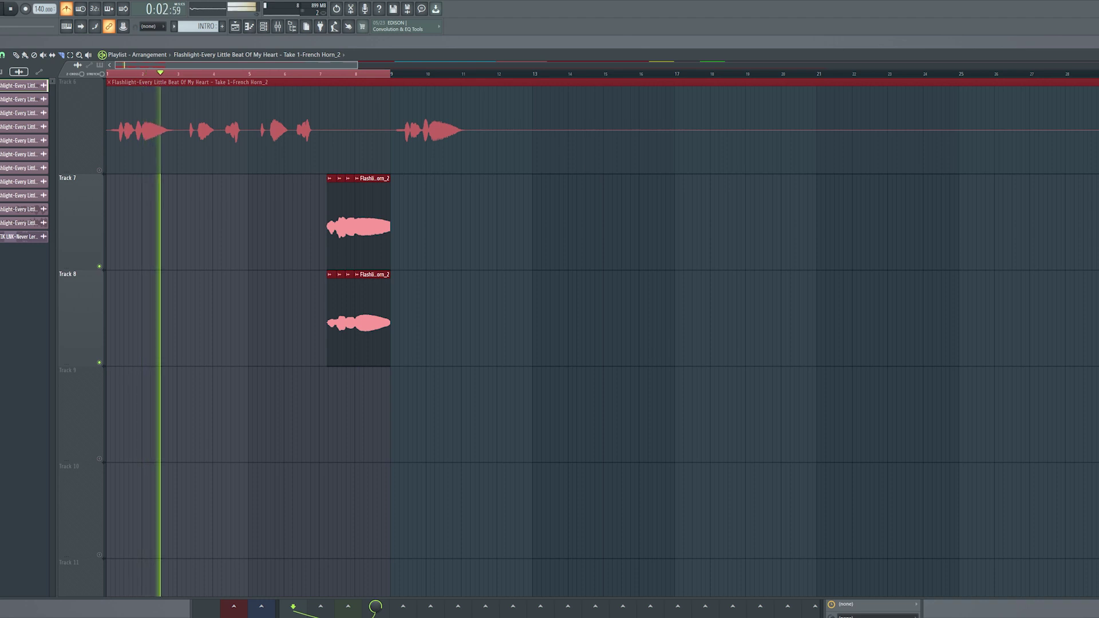
{"action": "scroll", "coordinate": [178, 379], "scroll_direction": "up", "scroll_amount": 5}
{"action": "scroll", "coordinate": [295, 329], "scroll_direction": "down", "scroll_amount": 4}
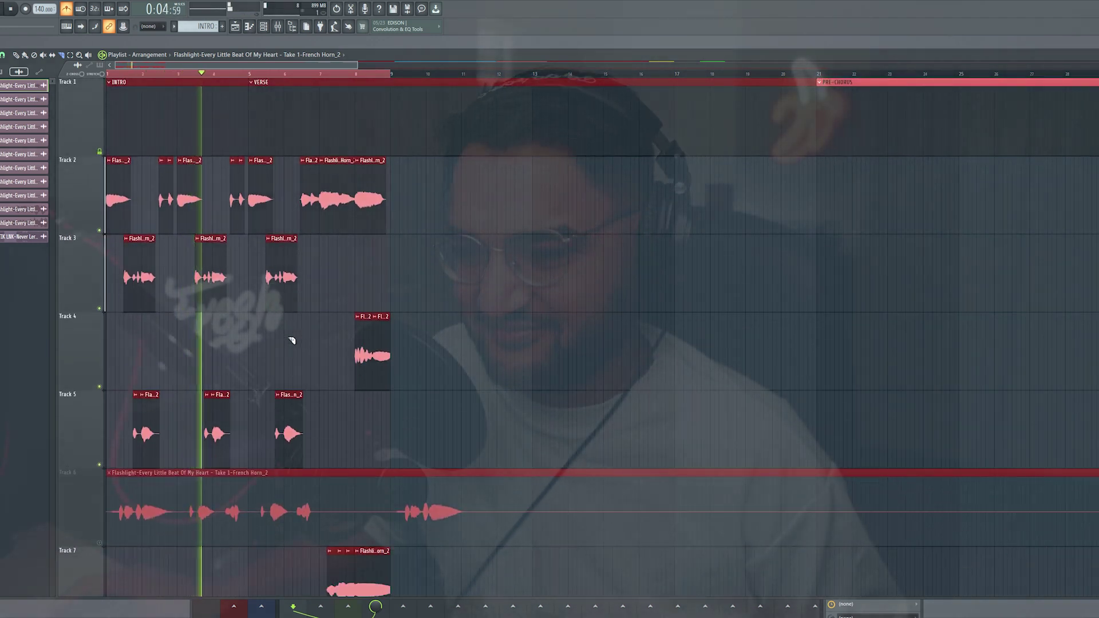
{"action": "scroll", "coordinate": [229, 396], "scroll_direction": "up", "scroll_amount": 3}
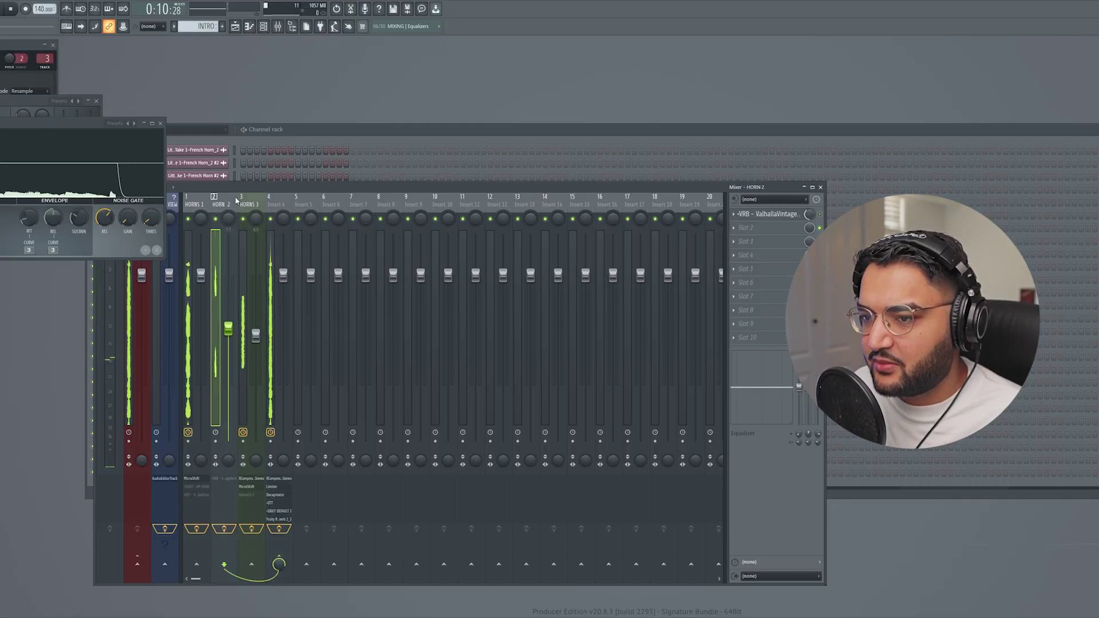
Select the HORNS 1 mixer track to show its effects chain
{"action": "key", "text": "Left"}
{"action": "key", "text": "Left"}
{"action": "key", "text": "Left"}
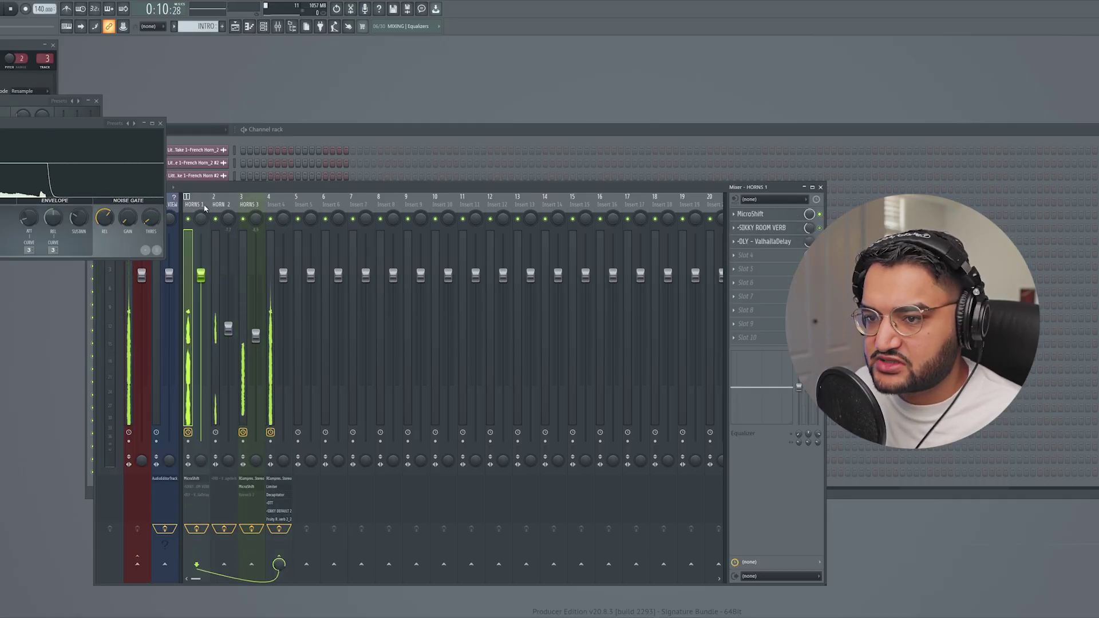
Open MicroShift on mixer Insert 4 and try out the Heavy Shift preset and one other preset
{"action": "left_click", "coordinate": [735, 231]}
{"action": "left_click_drag", "start_coordinate": [762, 265], "coordinate": [277, 218]}
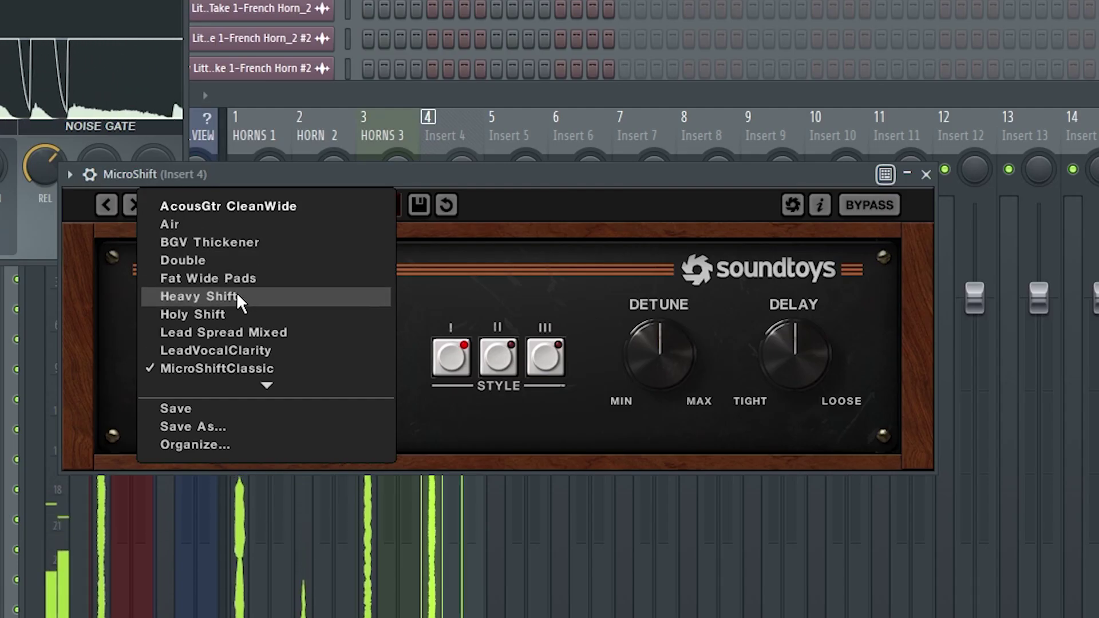
{"action": "left_click", "coordinate": [186, 273]}
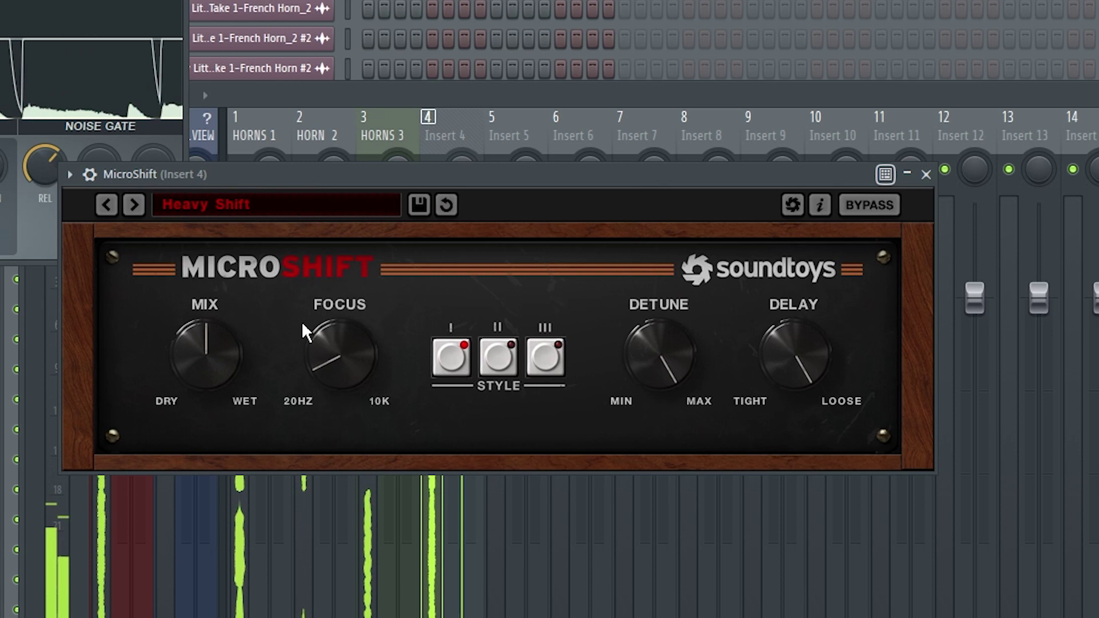
{"action": "left_click", "coordinate": [224, 204]}
{"action": "left_click", "coordinate": [240, 261]}
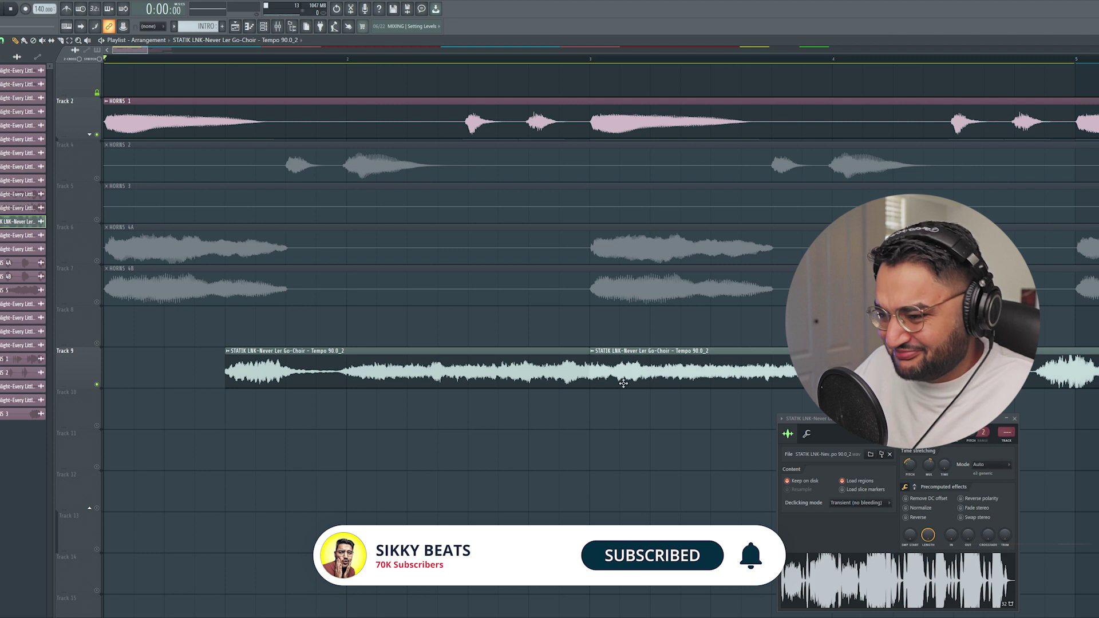
Move the choir audio after bar 3 to Track 10 and place a copy of the first choir phrase two bars later on Track 9
{"action": "left_click_drag", "start_coordinate": [630, 372], "coordinate": [630, 413]}
{"action": "scroll", "coordinate": [244, 399], "scroll_direction": "down", "scroll_amount": 2}
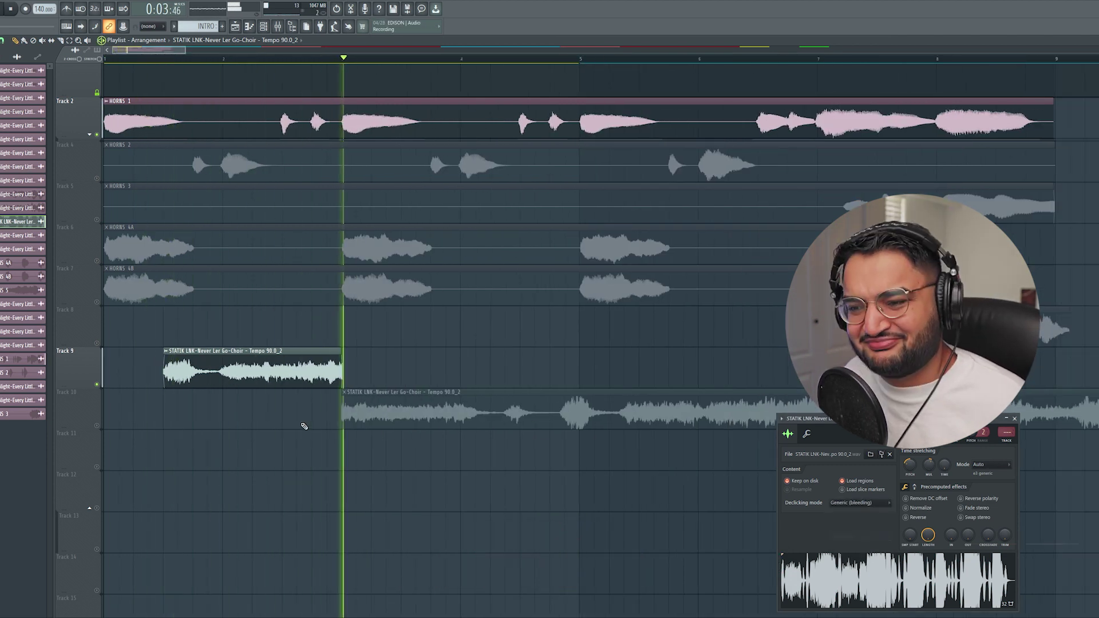
{"action": "left_click_drag", "start_coordinate": [551, 380], "coordinate": [487, 374]}
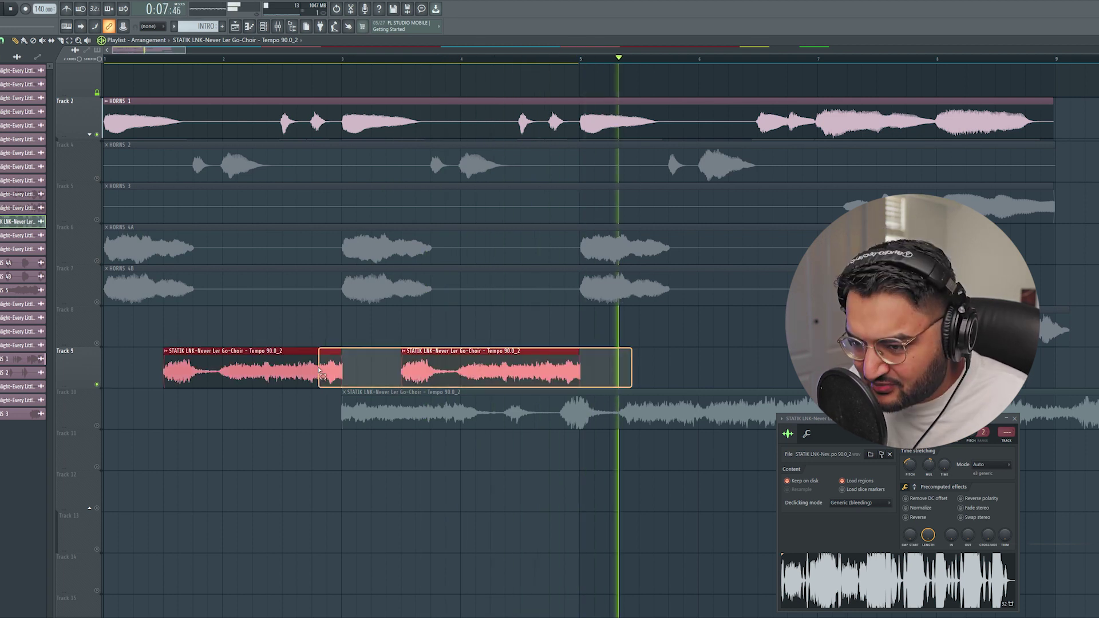
Place a third copy of the first choir phrase two bars later on Track 9 and audition the remaining choir audio on Track 10
{"action": "left_click_drag", "start_coordinate": [458, 372], "coordinate": [695, 375]}
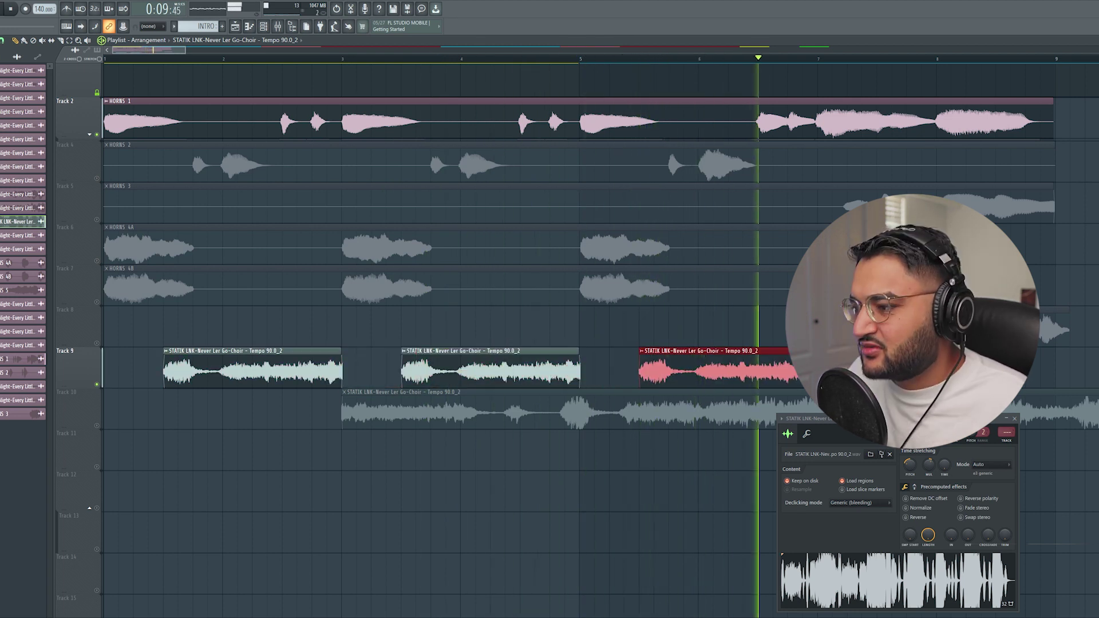
{"action": "left_click_drag", "start_coordinate": [813, 418], "coordinate": [293, 379]}
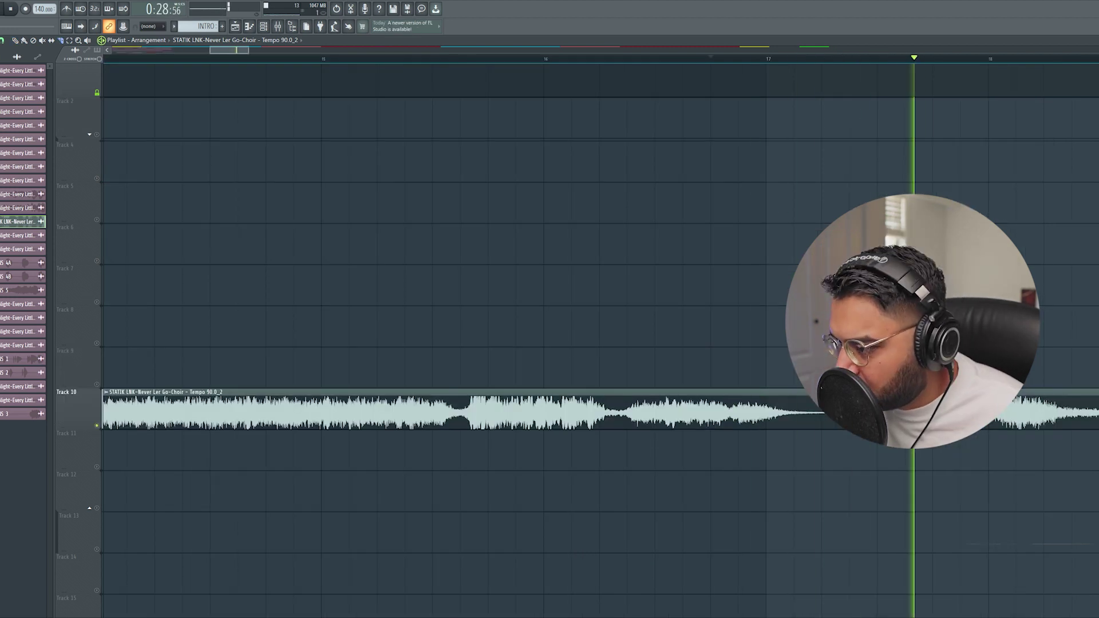
{"action": "scroll", "coordinate": [601, 338], "scroll_direction": "down", "scroll_amount": 5}
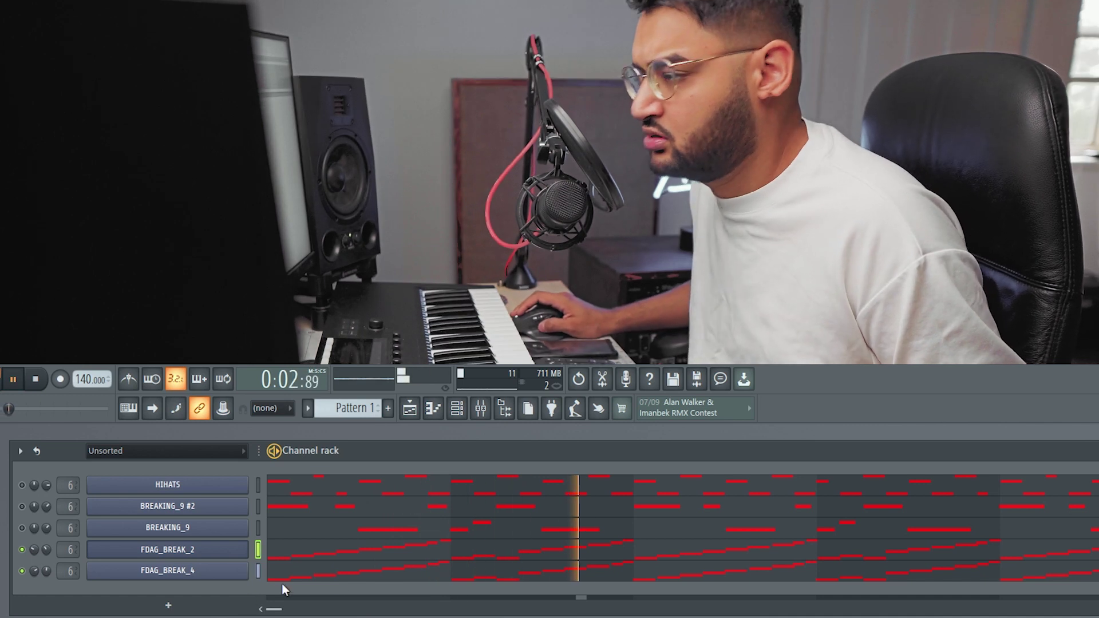
Unmute the BREAKING_9, BREAKING_9 #2 and HIHATS channels while Pattern 1 plays
{"action": "left_click", "coordinate": [21, 528]}
{"action": "left_click", "coordinate": [22, 507]}
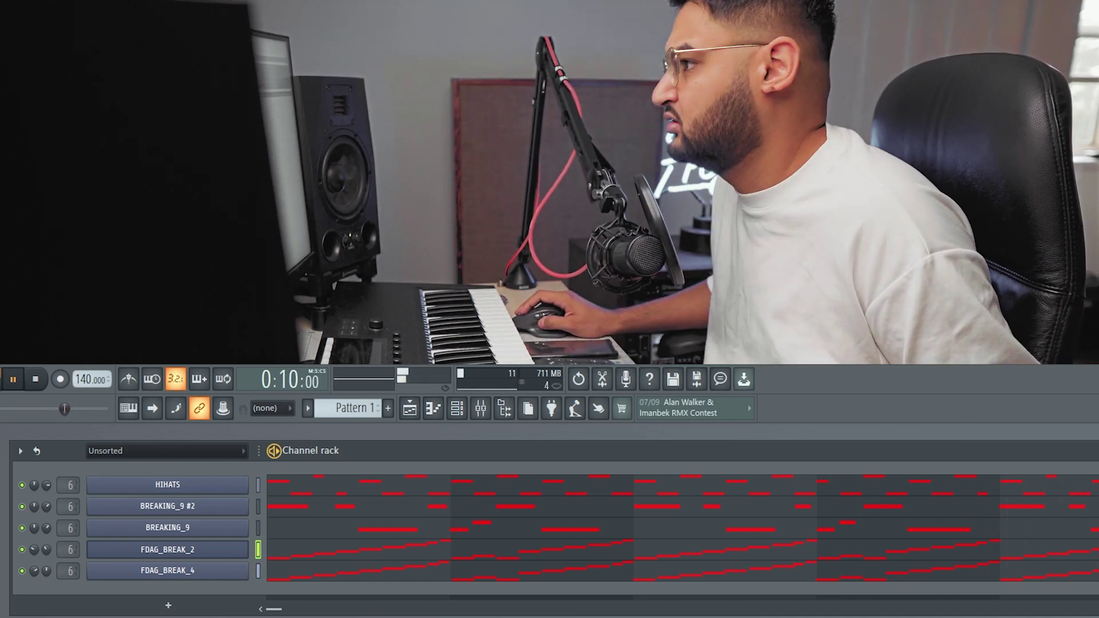
Audition long semi-distorted ASTRO808 samples from the sound library, including HARRISON and GASTOWN
{"action": "key", "text": "F6"}
{"action": "left_click", "coordinate": [462, 410]}
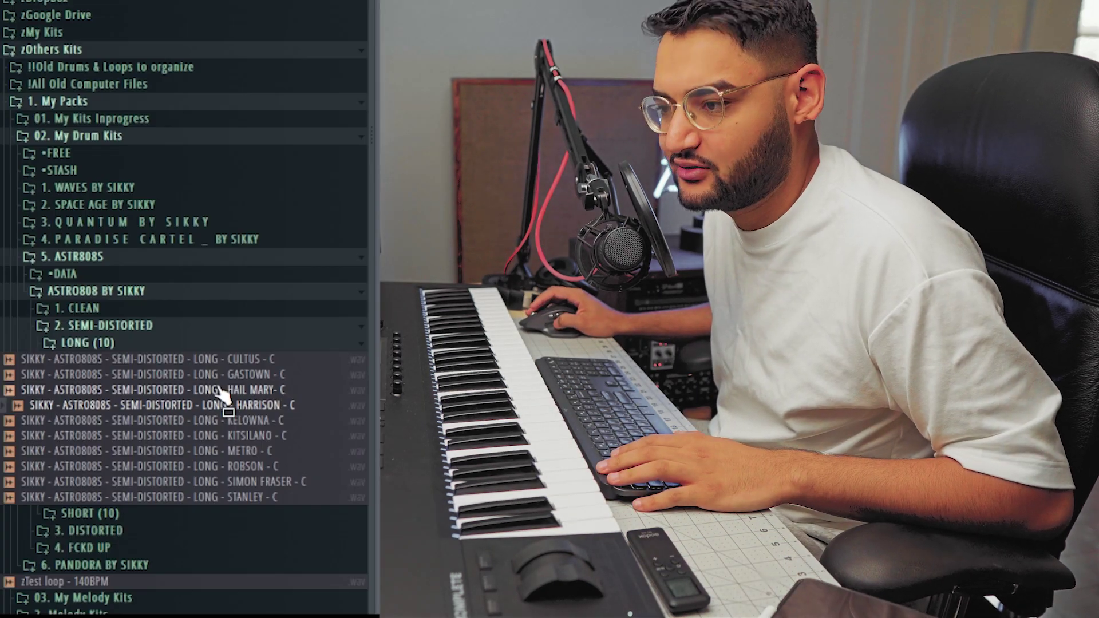
{"action": "left_click", "coordinate": [226, 376]}
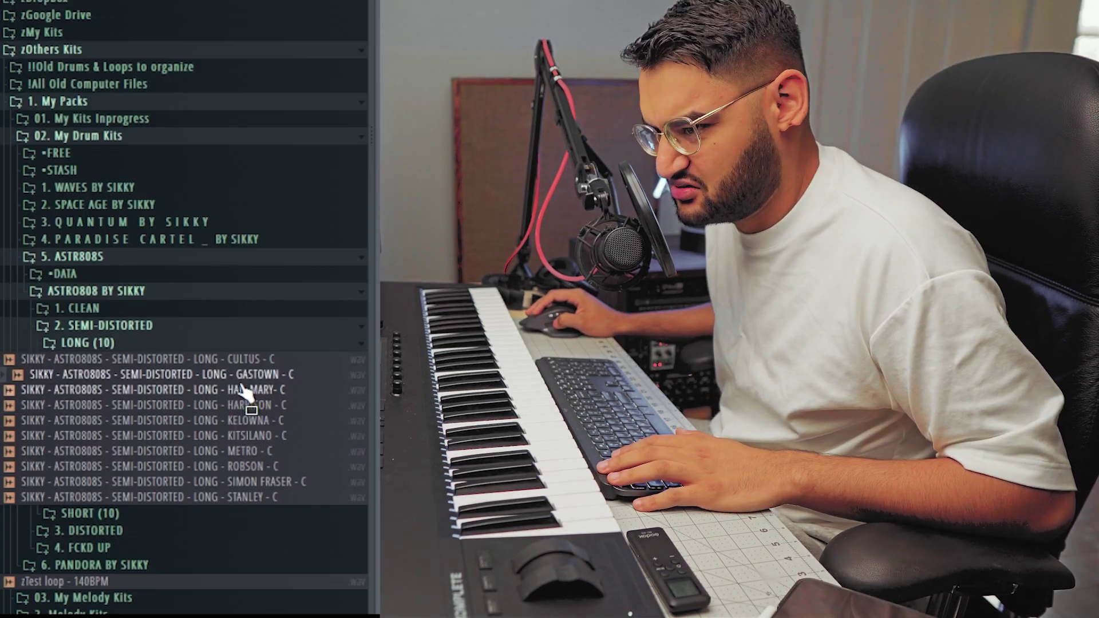